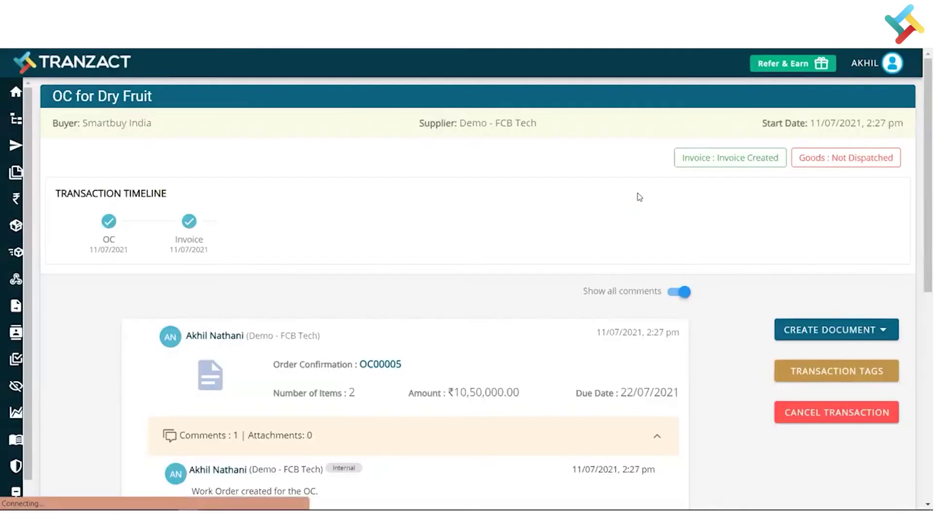
Open Transaction Tags and go to Create/Edit Tags for this transaction.
{"action": "left_click", "coordinate": [846, 378]}
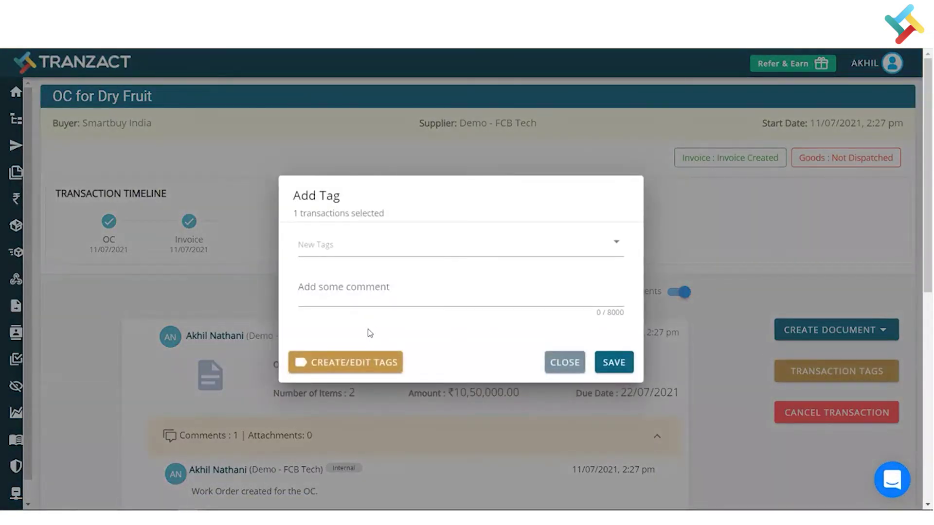
{"action": "left_click", "coordinate": [317, 359]}
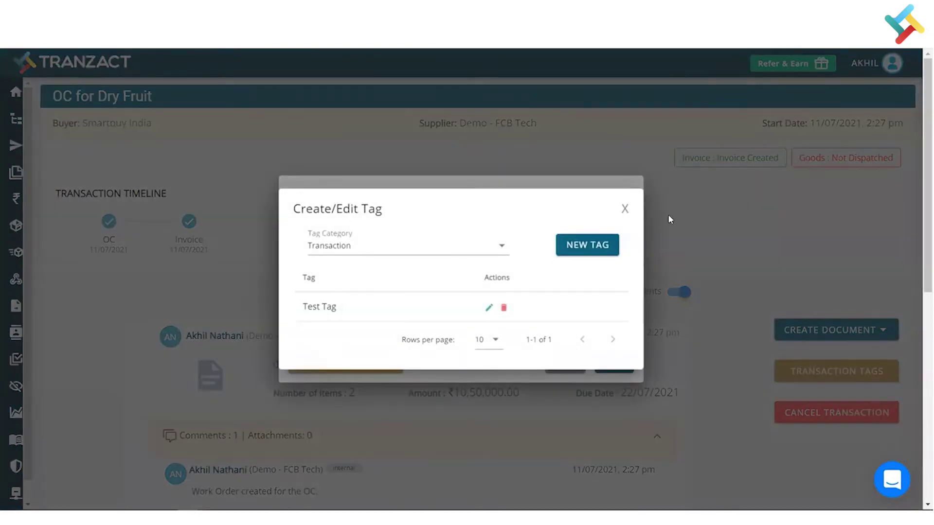
Add a new tag named 'High Priority' and save it.
{"action": "left_click", "coordinate": [577, 251]}
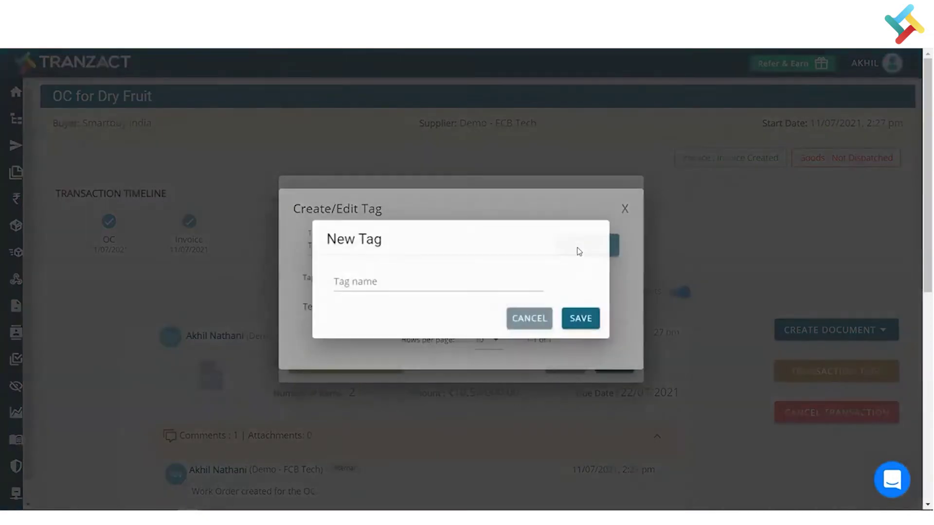
{"action": "left_click", "coordinate": [398, 278]}
{"action": "type", "text": "Hi"}
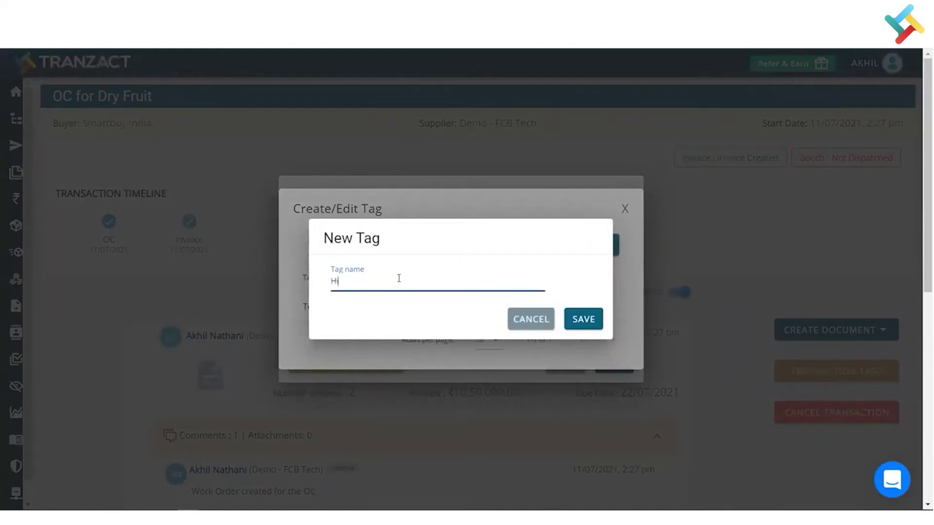
{"action": "type", "text": "gh Prio"}
{"action": "key", "text": "BackSpace"}
{"action": "key", "text": "BackSpace"}
{"action": "type", "text": "iority"}
{"action": "left_click", "coordinate": [587, 321]}
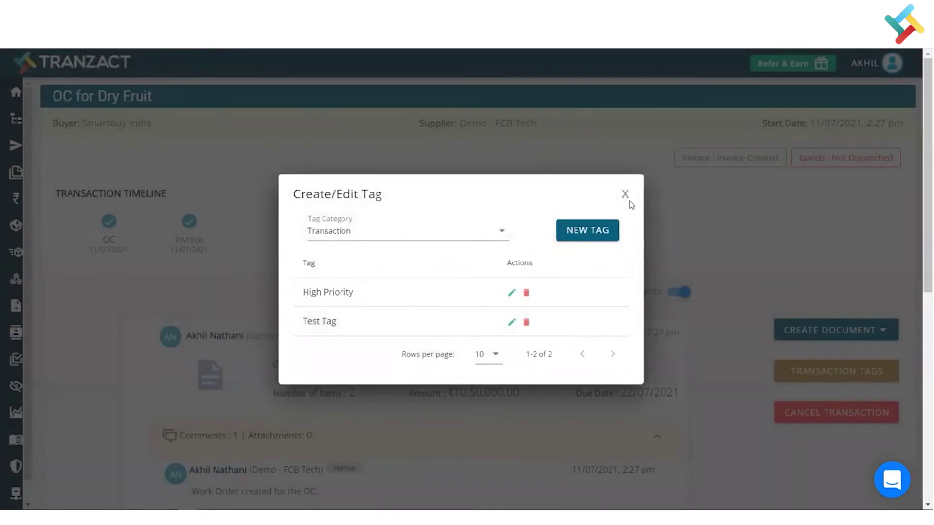
Apply the High Priority tag to OC for Dry Fruit and save.
{"action": "left_click", "coordinate": [625, 196]}
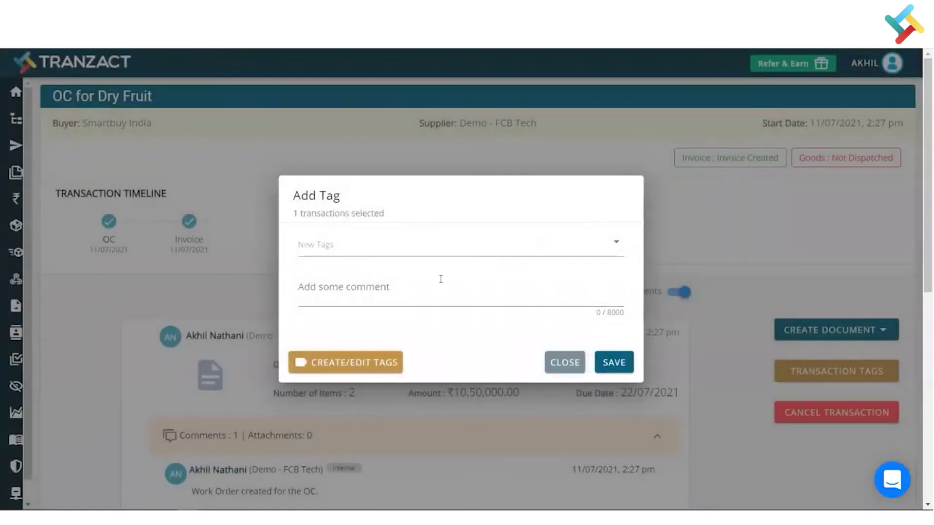
{"action": "left_click", "coordinate": [443, 252]}
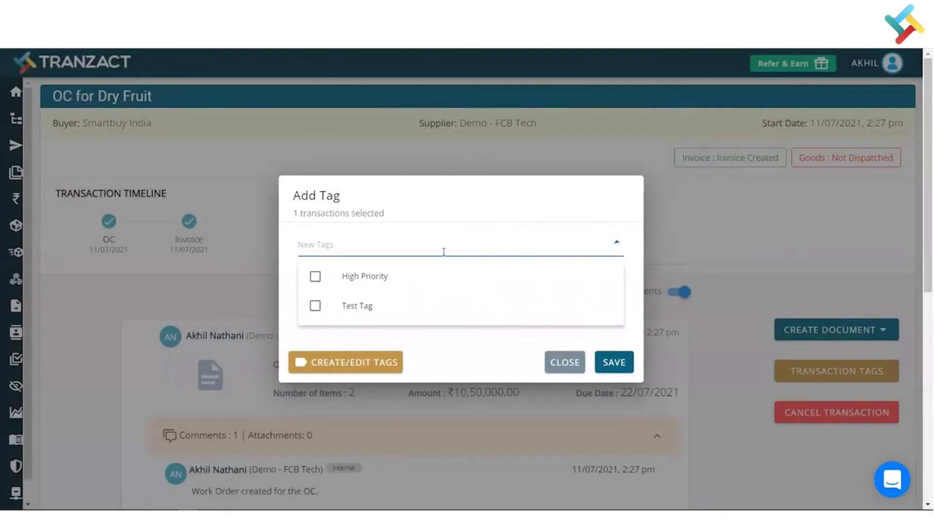
{"action": "left_click", "coordinate": [330, 278]}
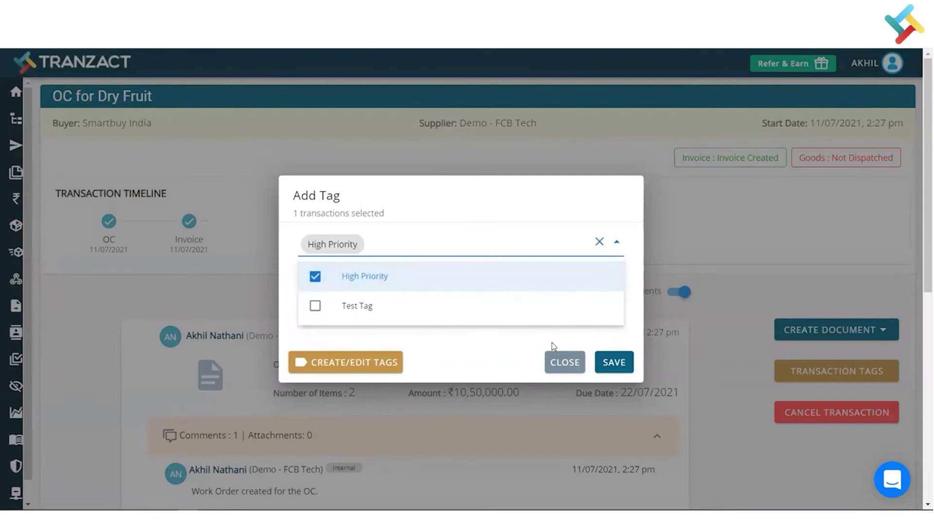
{"action": "left_click", "coordinate": [511, 363]}
{"action": "left_click", "coordinate": [620, 362]}
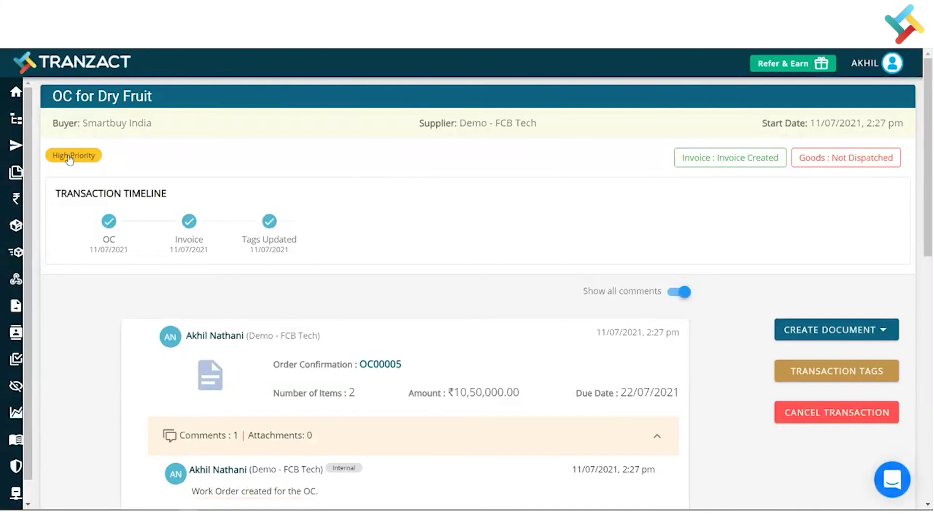
{"action": "mouse_move", "coordinate": [16, 119]}
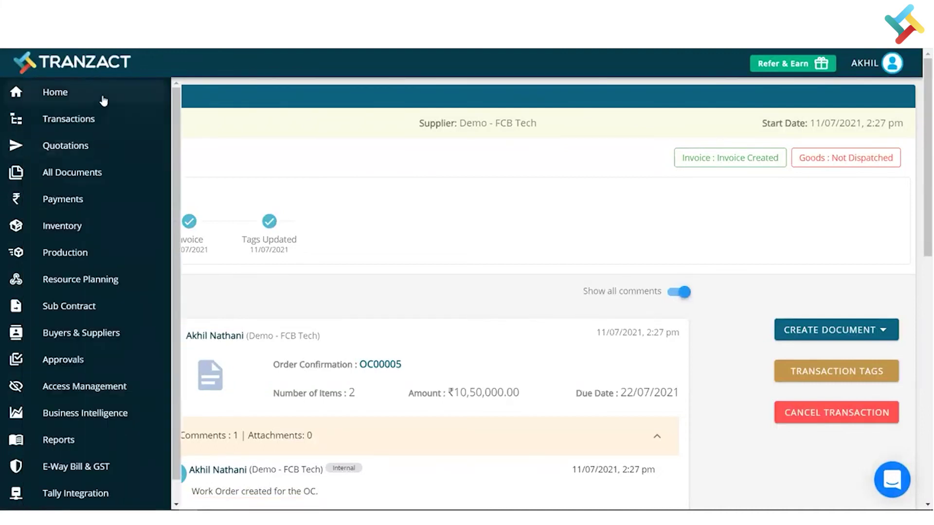
Go to the Transactions list from the sidebar.
{"action": "left_click", "coordinate": [80, 120]}
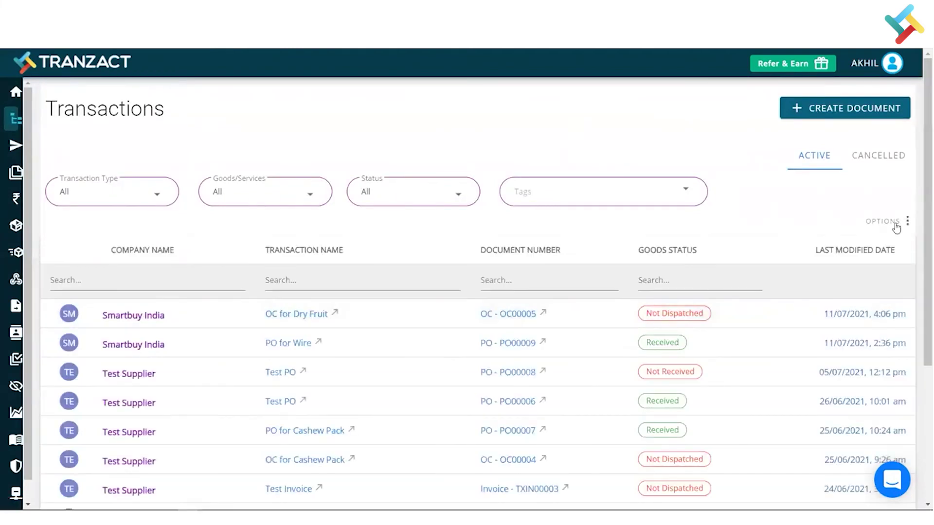
Turn on the Tags column in the Transactions list options.
{"action": "left_click", "coordinate": [908, 224]}
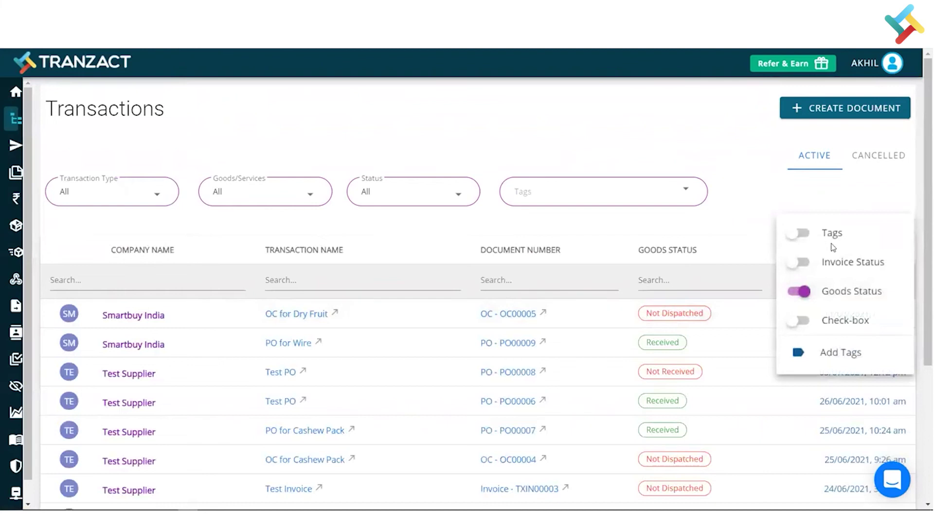
{"action": "left_click", "coordinate": [798, 234]}
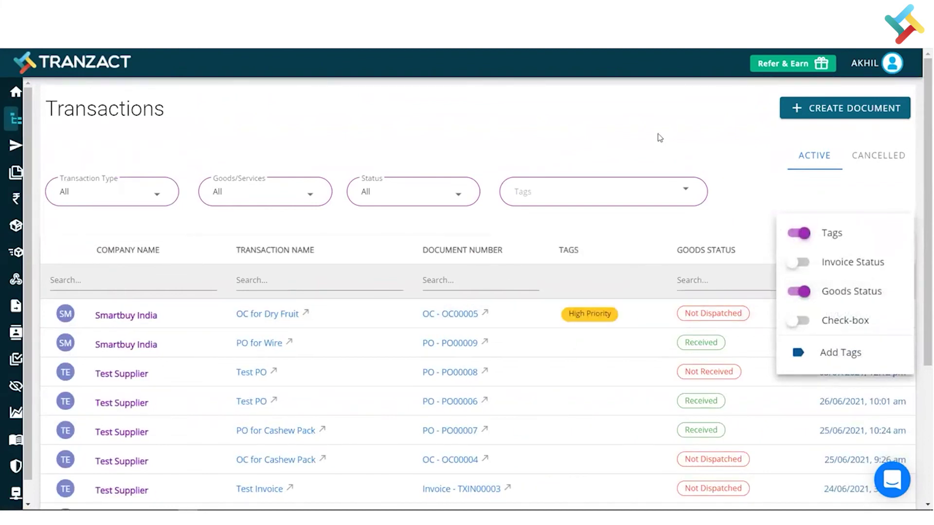
{"action": "left_click", "coordinate": [659, 137]}
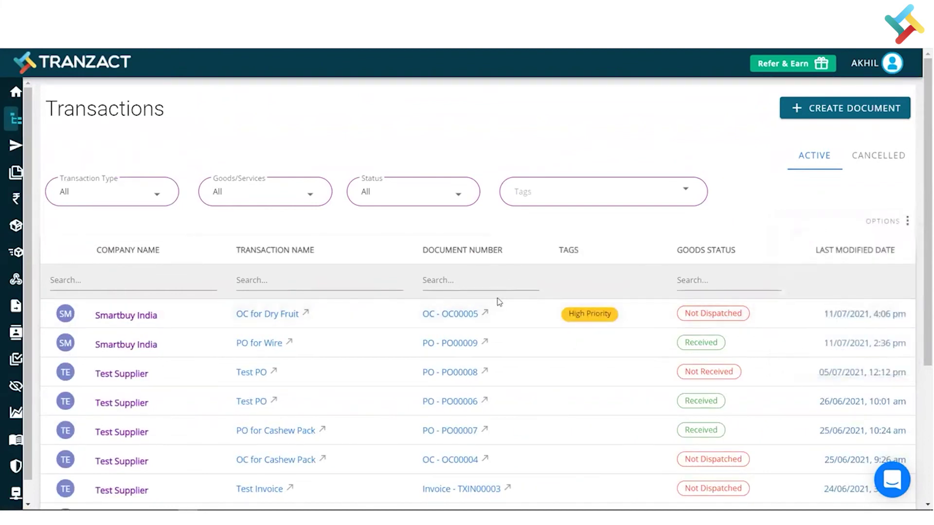